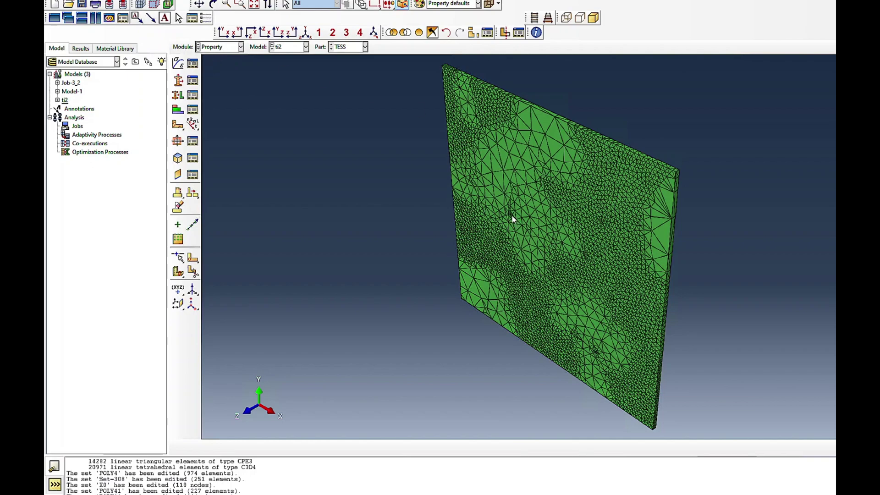
# In the Mesh module, query the whole TESS part mesh: 6523 nodes and 35253 elements
pyautogui.click(218, 47)
pyautogui.click(217, 108)
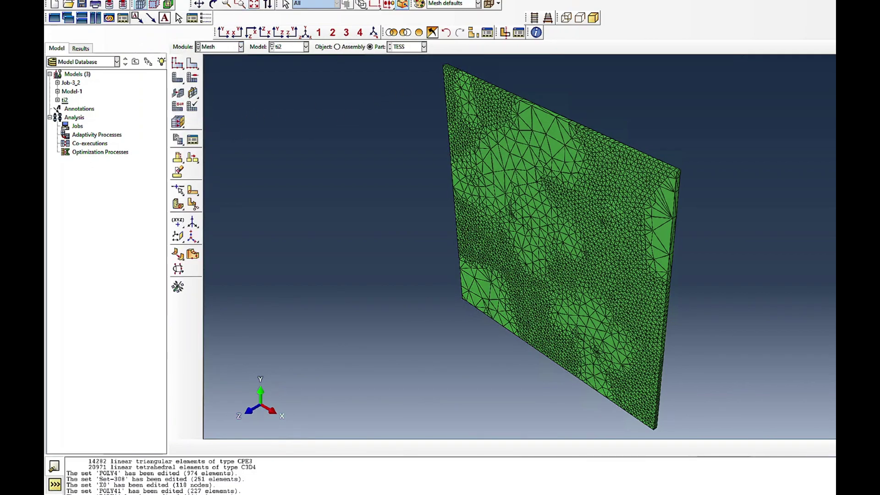
pyautogui.click(536, 32)
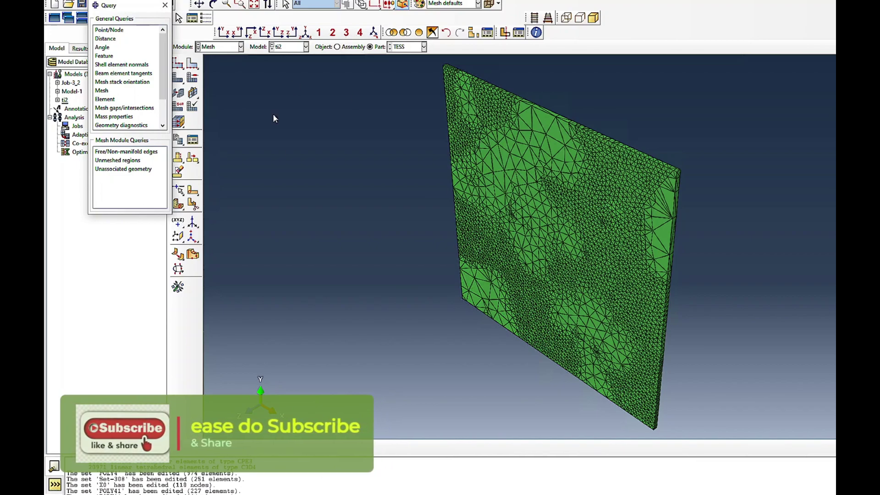
pyautogui.click(102, 91)
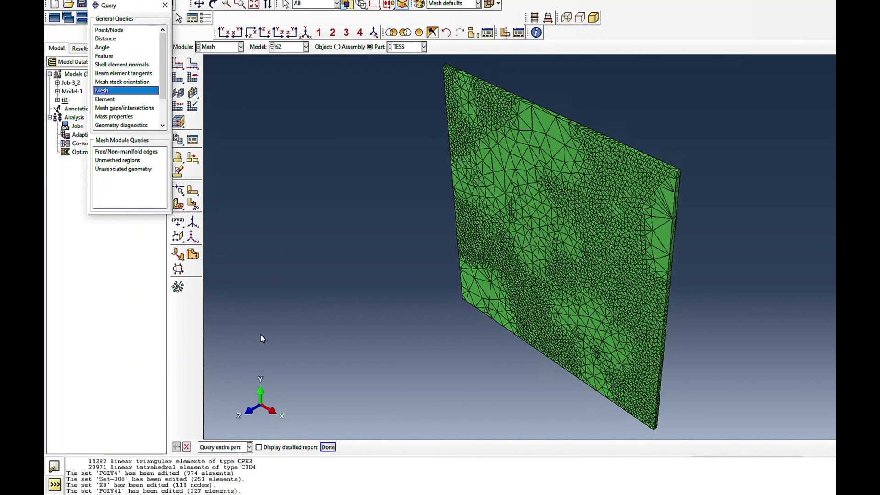
pyautogui.click(327, 447)
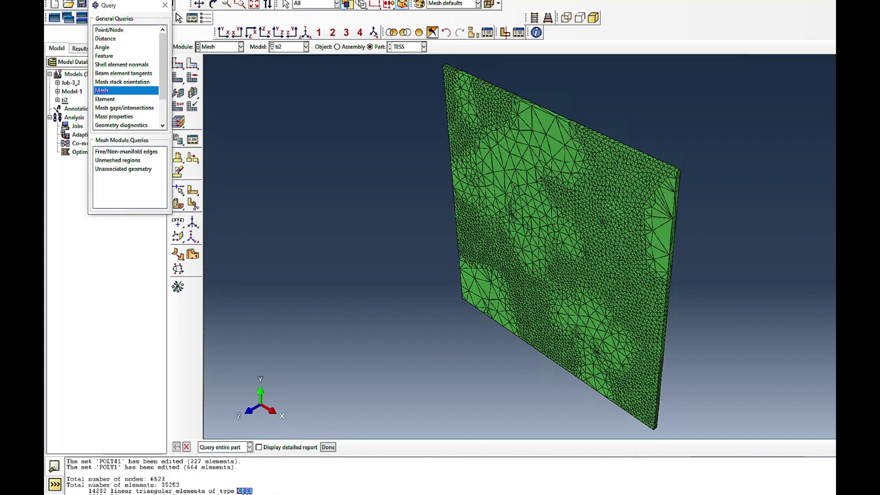
pyautogui.doubleClick(251, 494)
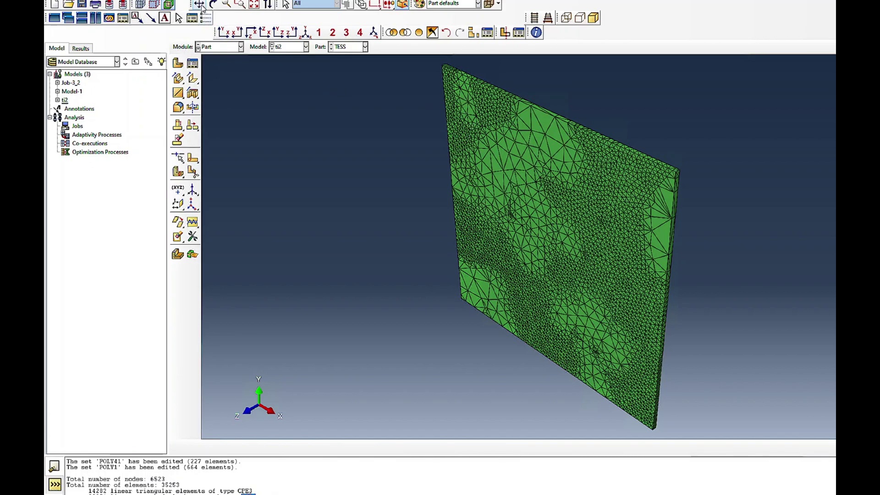
# Open the Set Manager and highlight the POLY1 element set on the mesh
pyautogui.click(214, 1)
pyautogui.moveTo(238, 27)
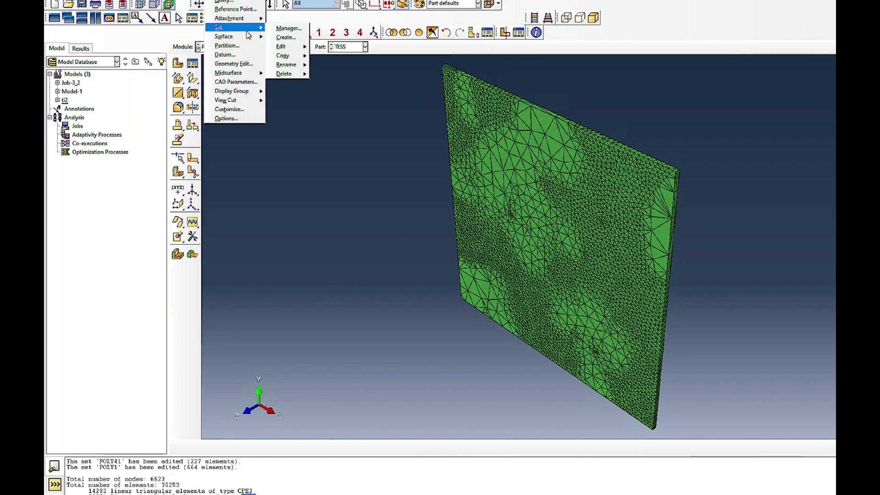
pyautogui.click(279, 28)
pyautogui.scroll(-3, 168, 289)
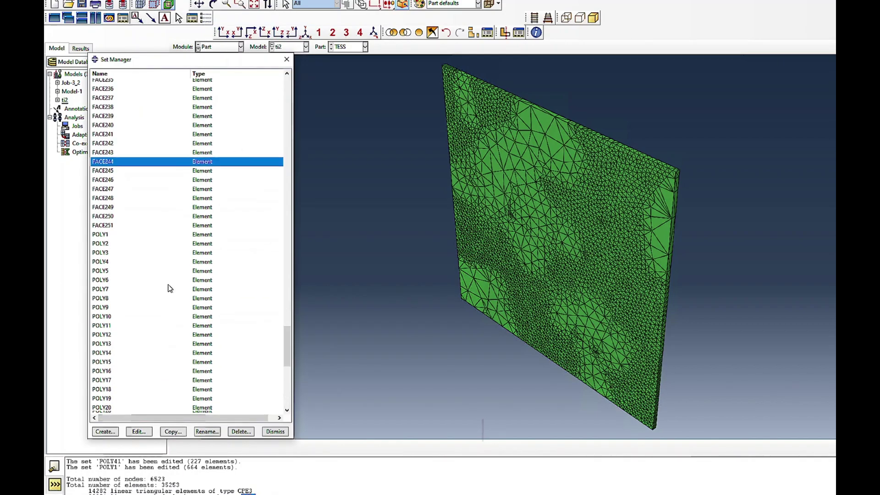
pyautogui.click(109, 200)
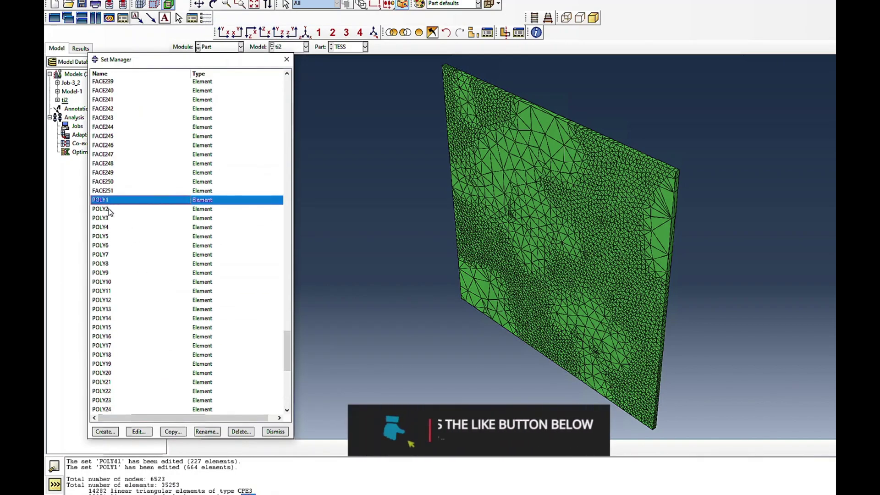
pyautogui.scroll(-2, 106, 250)
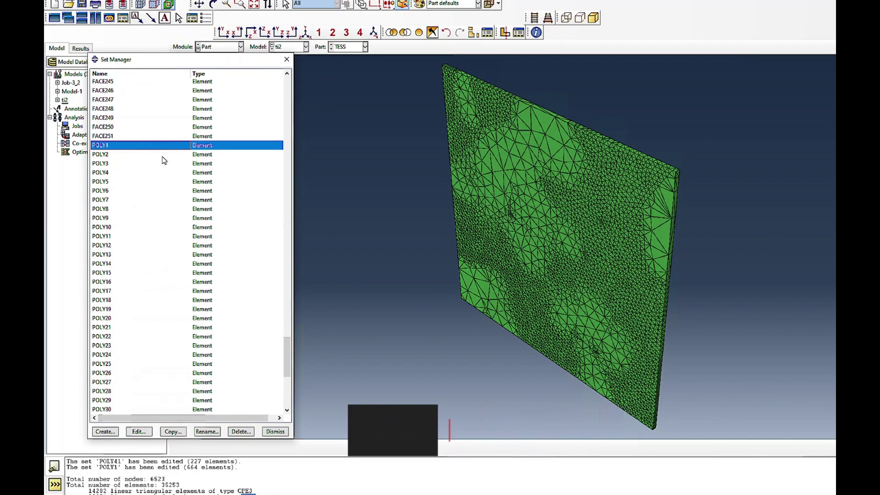
pyautogui.click(138, 431)
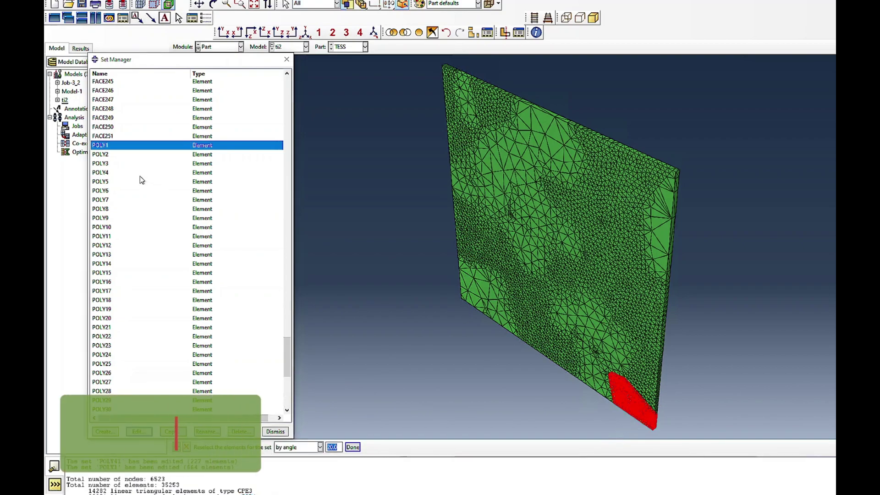
# Highlight the POLY5, POLY18, POLY26 and POLY24 grain sets, then close the Set Manager
pyautogui.click(113, 182)
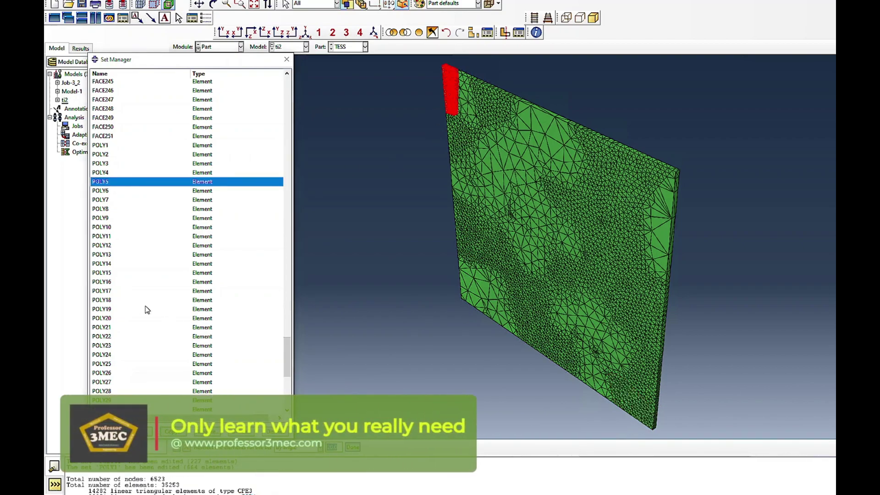
pyautogui.click(125, 300)
pyautogui.click(172, 373)
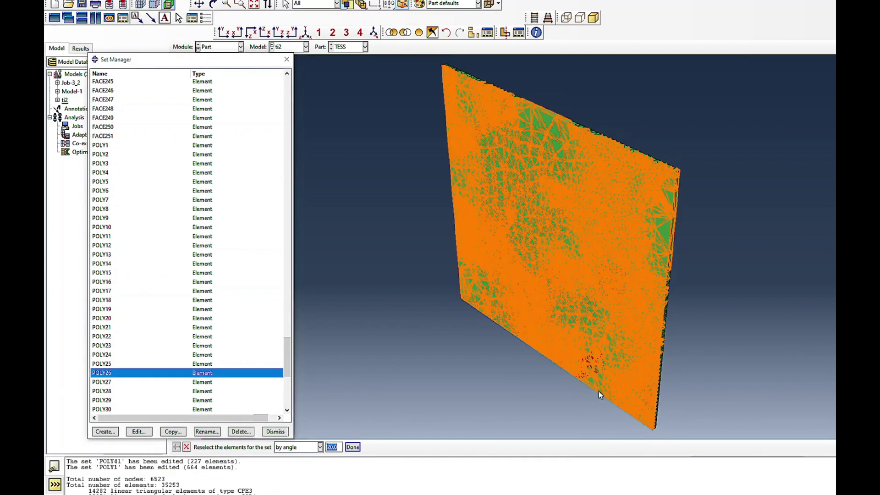
pyautogui.click(137, 355)
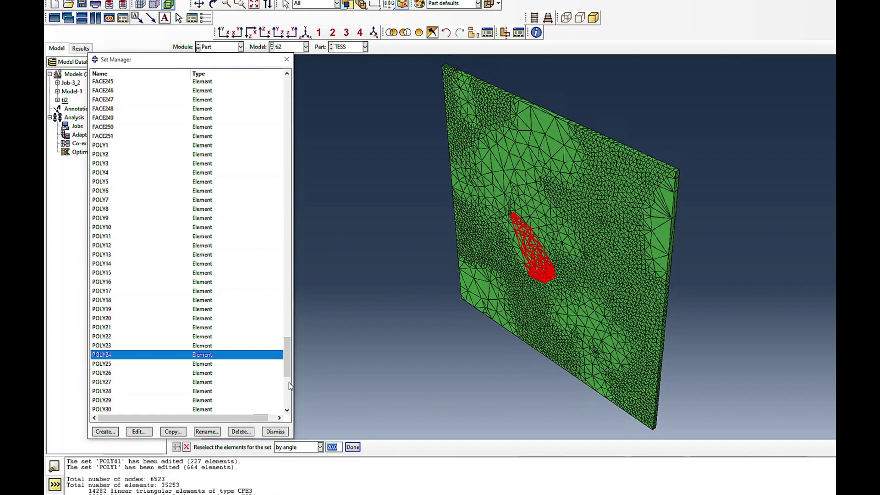
pyautogui.click(275, 432)
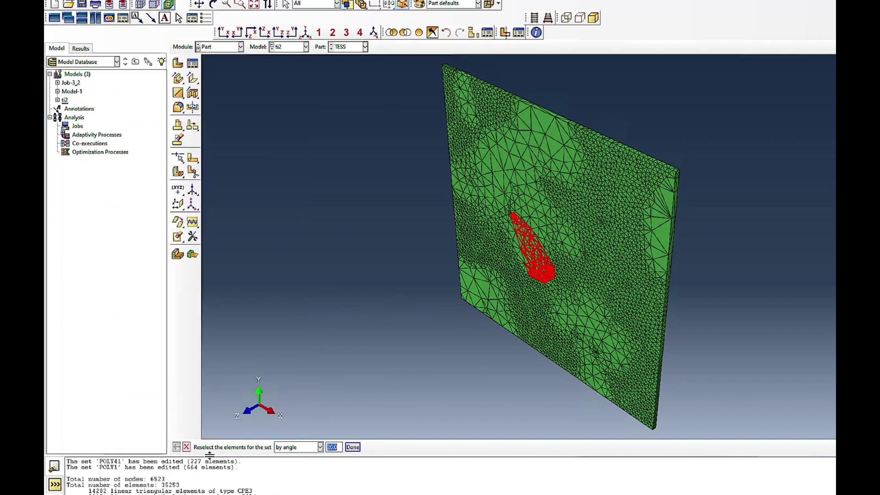
# Cancel the set edit, switch to the Property module, and discard a trial new material
pyautogui.click(187, 448)
pyautogui.click(212, 47)
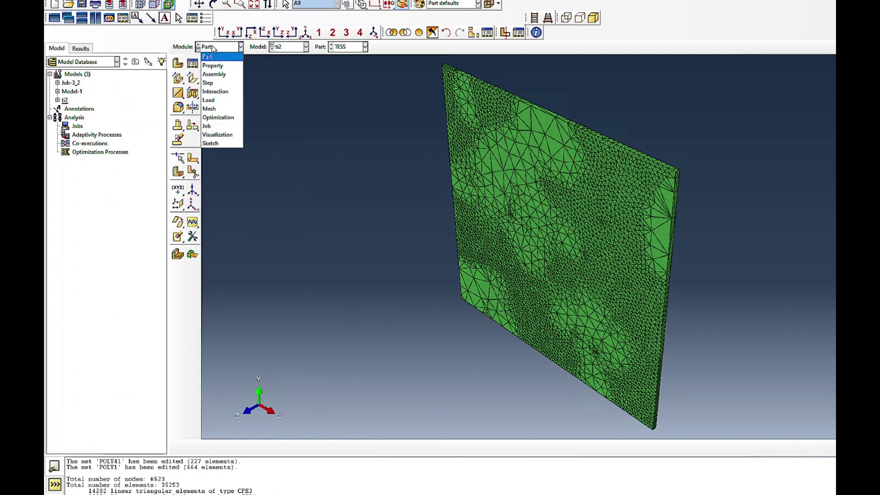
pyautogui.click(213, 64)
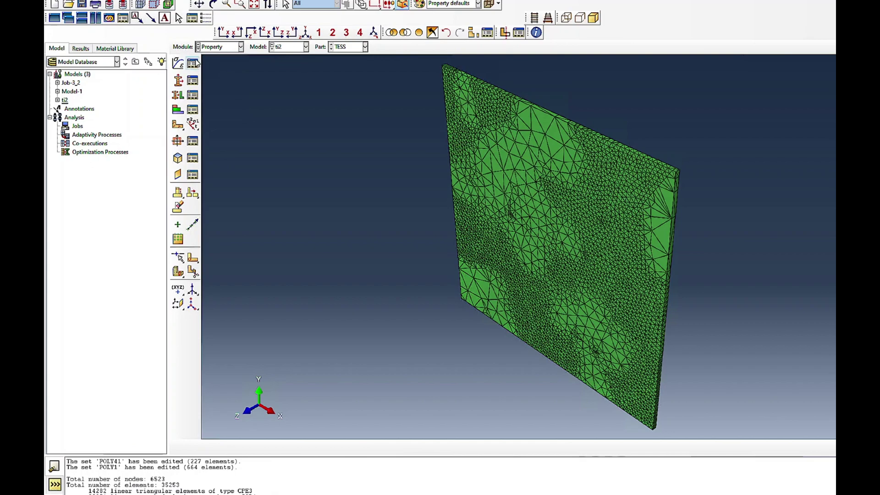
pyautogui.click(193, 64)
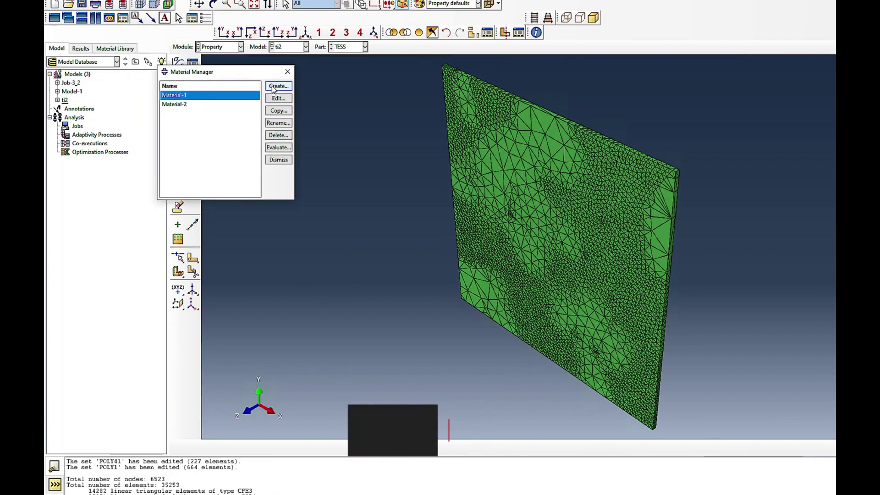
pyautogui.click(277, 87)
pyautogui.click(390, 85)
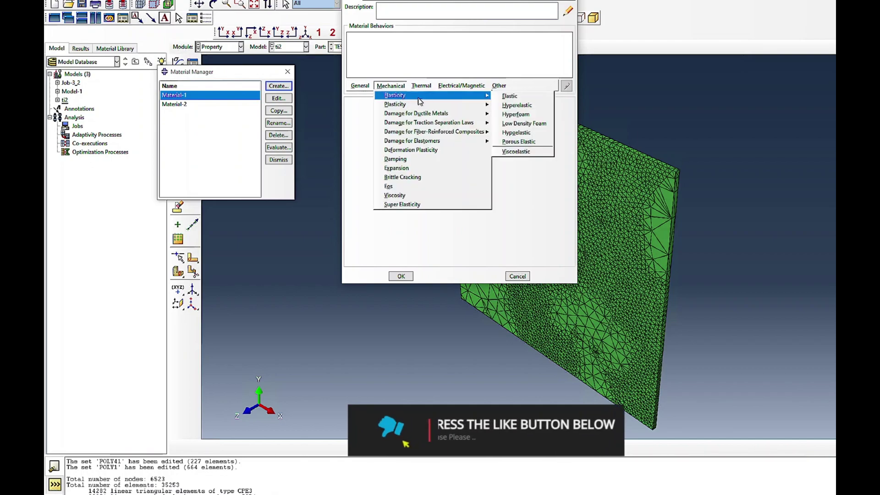
pyautogui.press('Escape')
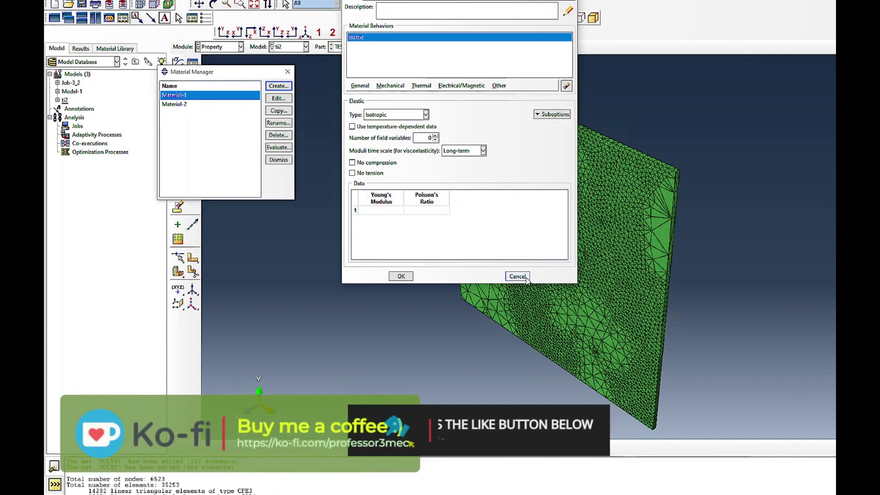
pyautogui.click(511, 277)
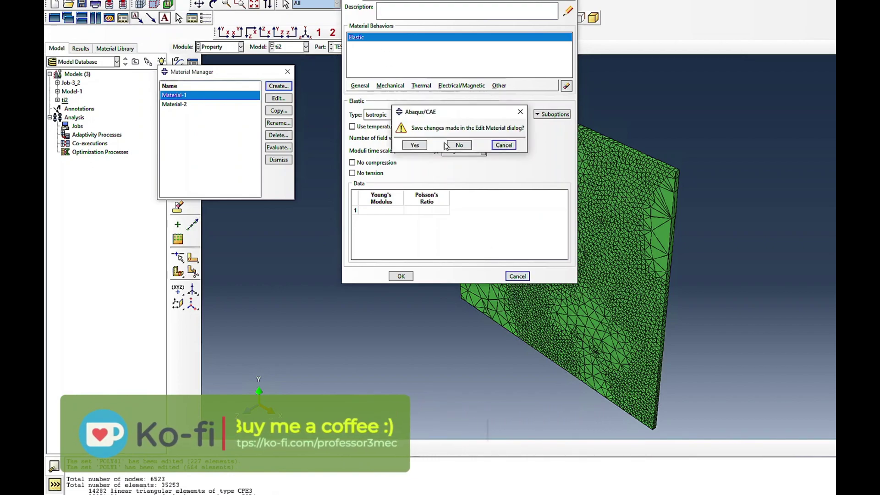
pyautogui.click(459, 145)
# Review the elastic properties of Material-1 and Material-2 (Poisson 0.32), then begin a new section
pyautogui.click(277, 99)
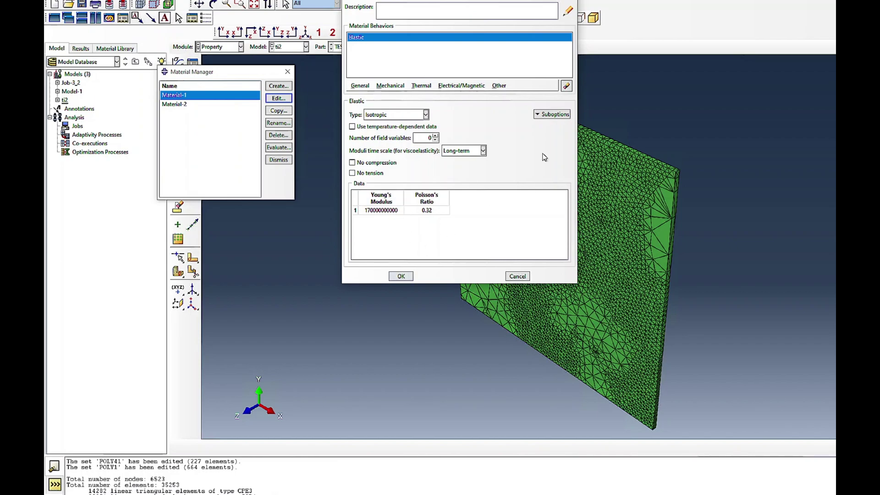
pyautogui.click(401, 276)
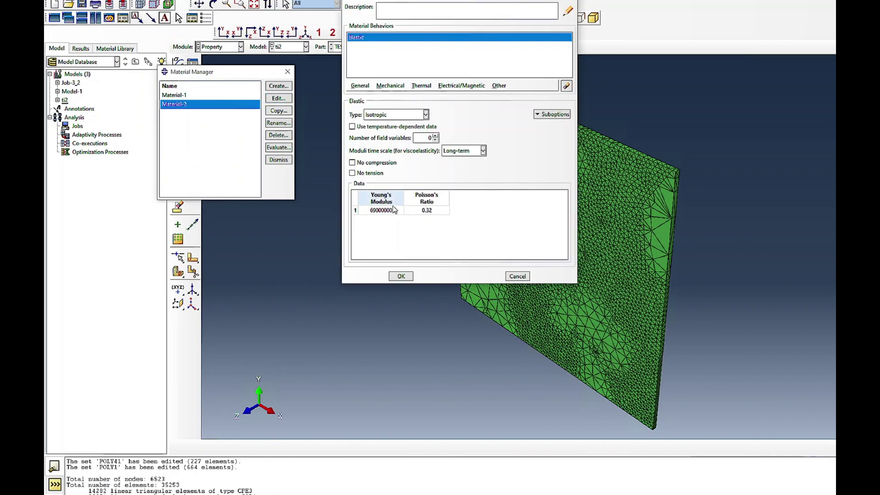
pyautogui.click(401, 276)
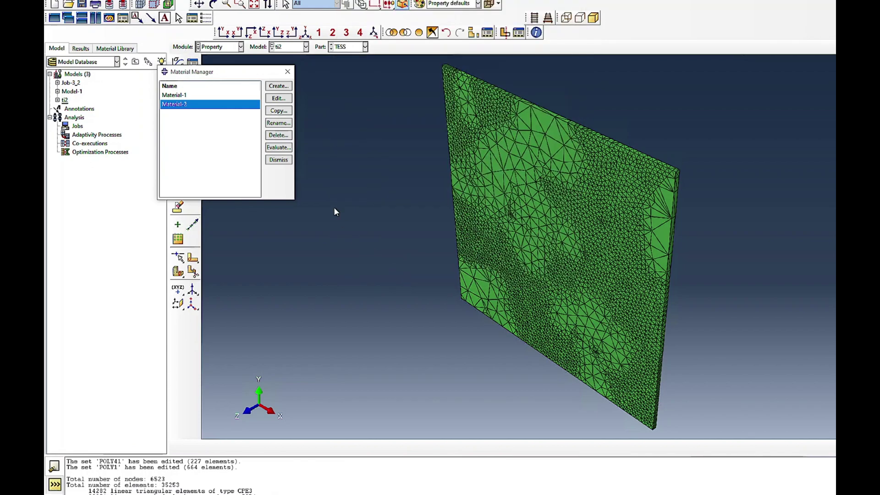
pyautogui.click(279, 160)
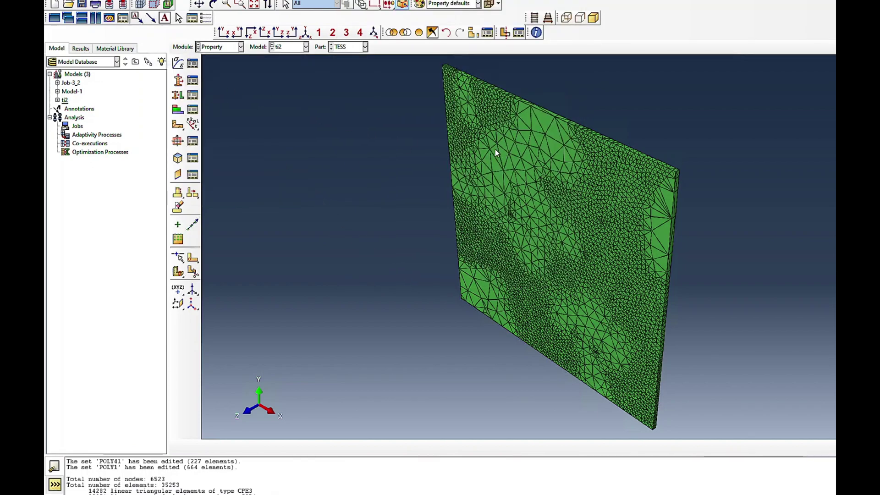
pyautogui.click(178, 81)
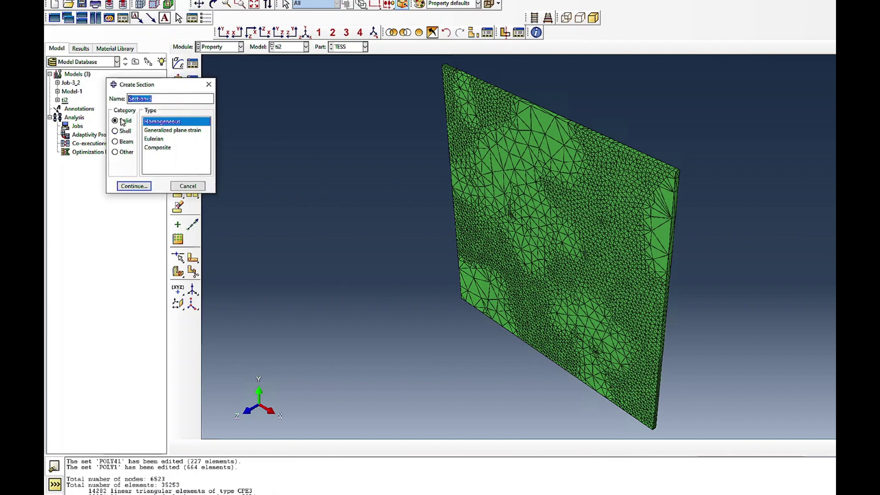
# Discard the draft Section-3 unsaved and confirm Section-1/Material-1 and Section-2/Material-2 in Section Manager
pyautogui.click(133, 186)
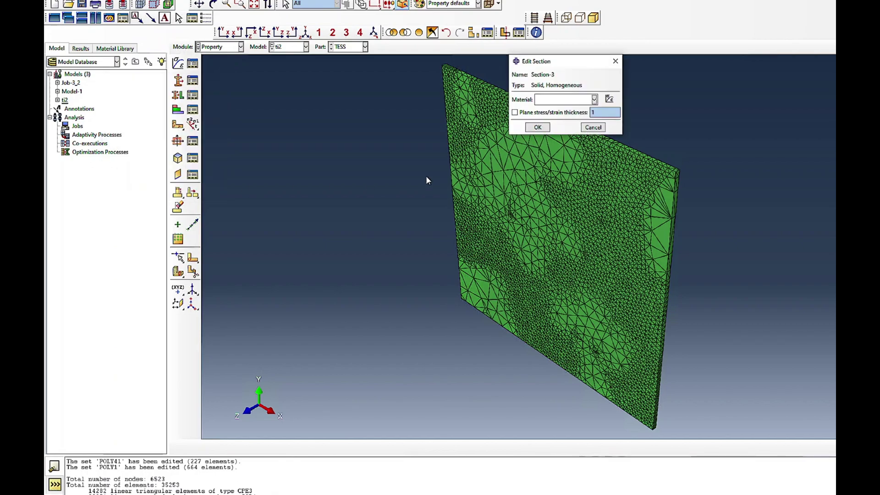
pyautogui.click(554, 103)
pyautogui.click(553, 118)
pyautogui.click(594, 128)
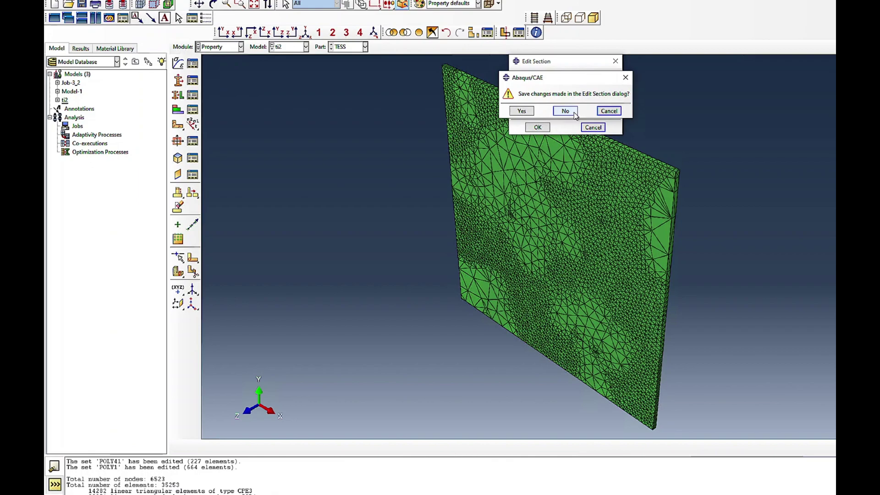
pyautogui.click(567, 123)
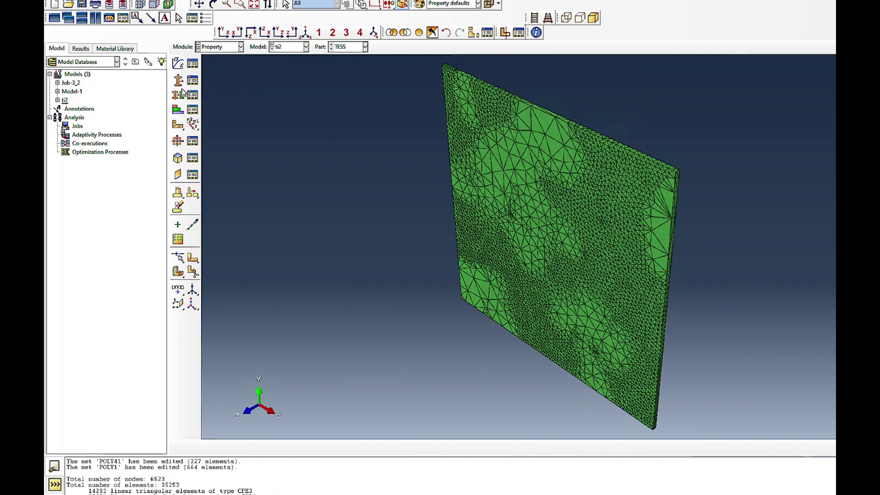
pyautogui.click(193, 80)
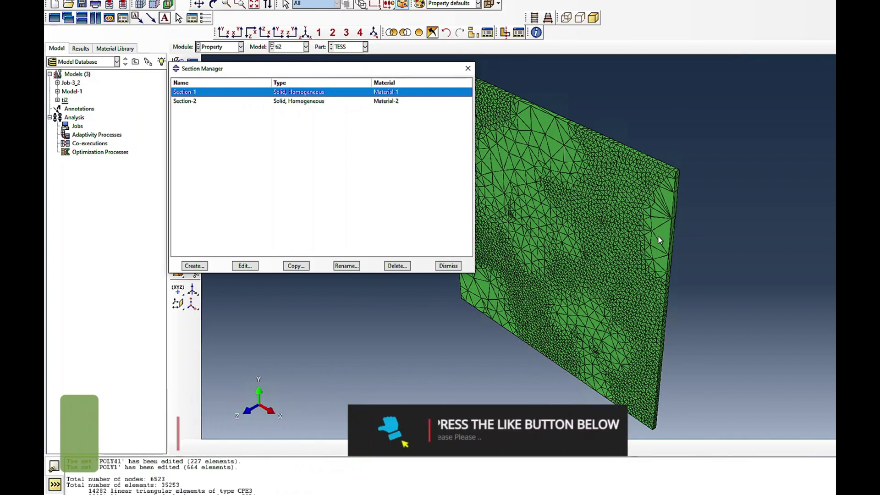
pyautogui.click(448, 266)
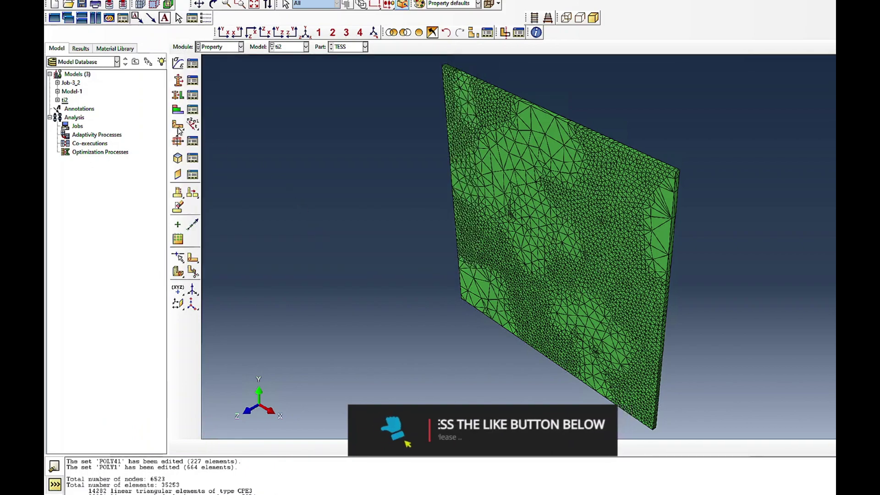
# Start a section assignment from named sets and preview grains POLY1, POLY6, POLY10, POLY17, POLY18
pyautogui.click(178, 96)
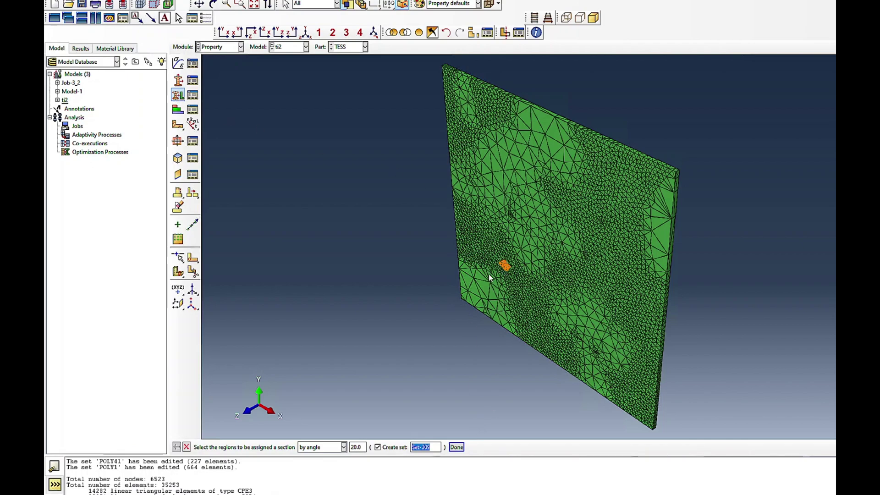
pyautogui.click(822, 447)
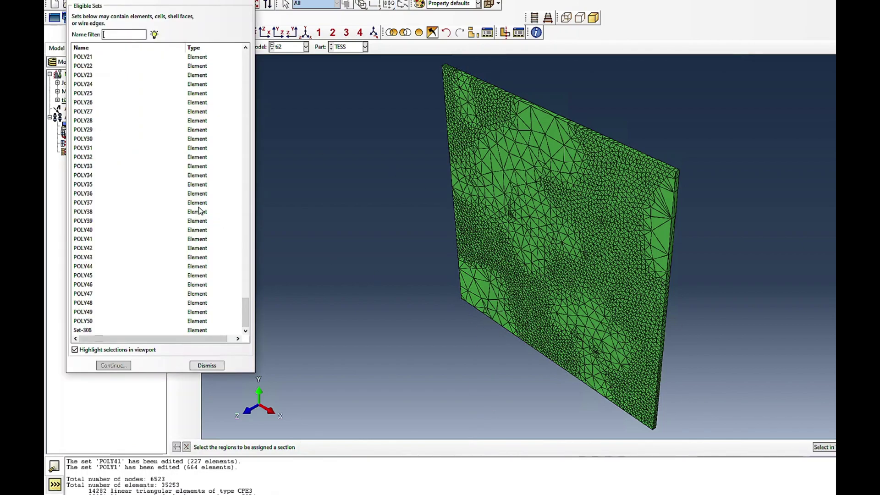
pyautogui.scroll(9, 106, 229)
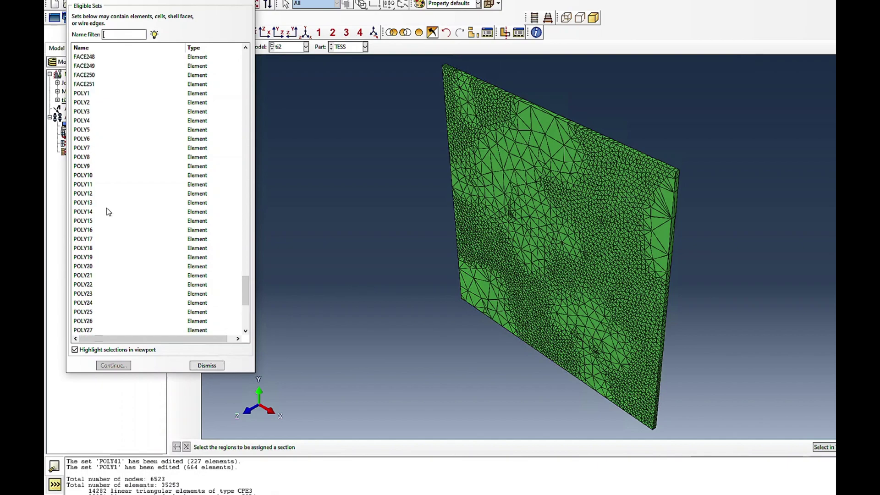
pyautogui.click(86, 121)
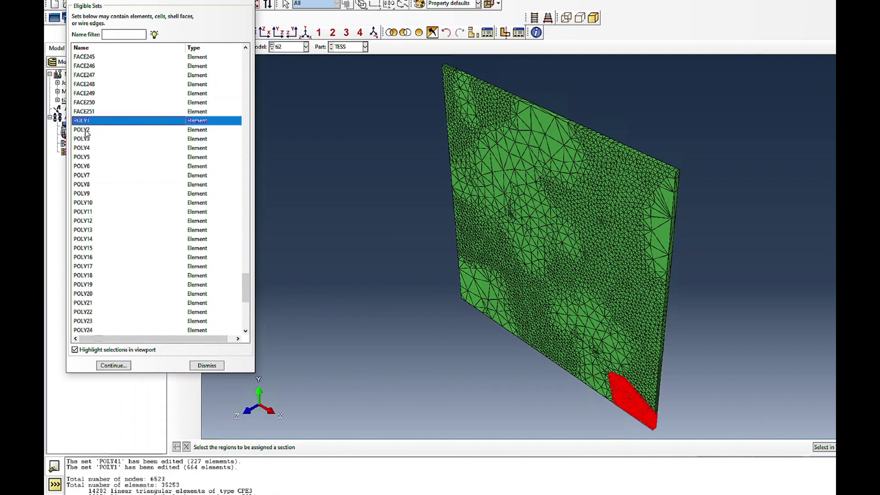
pyautogui.click(81, 167)
pyautogui.click(85, 202)
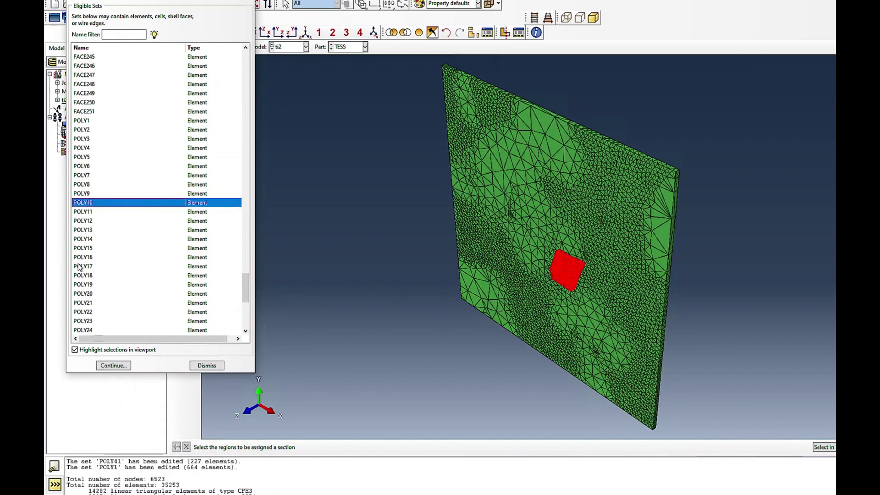
pyautogui.click(81, 267)
pyautogui.click(87, 277)
# Preview grains POLY12, POLY3, POLY9, POLY15 and POLY4, then select POLY1 as the region
pyautogui.click(90, 205)
pyautogui.click(87, 220)
pyautogui.click(89, 166)
pyautogui.click(85, 138)
pyautogui.click(83, 193)
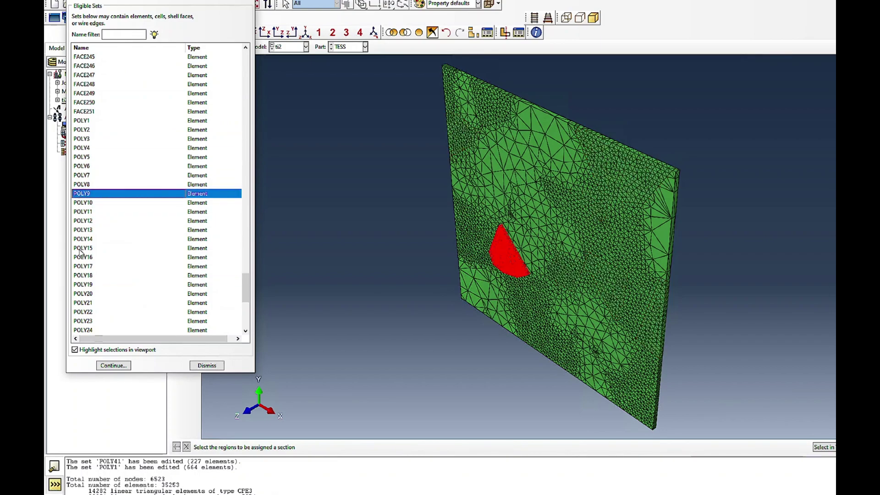
pyautogui.click(80, 250)
pyautogui.click(89, 150)
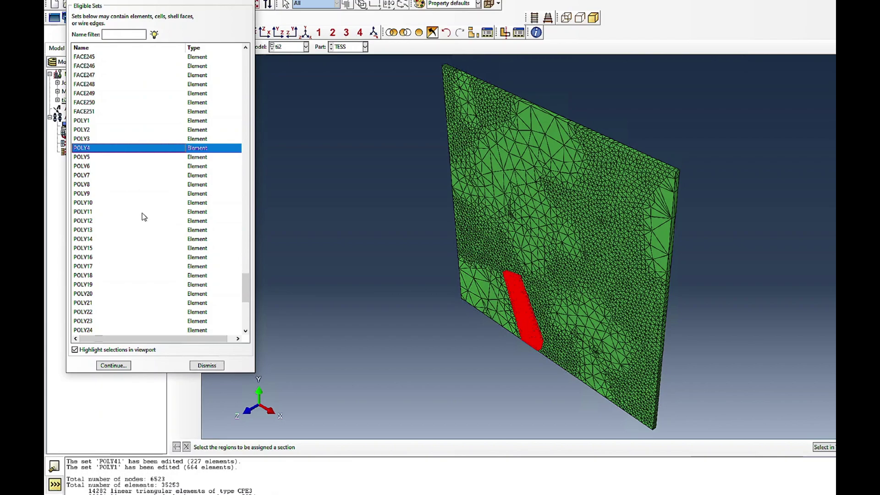
pyautogui.click(93, 121)
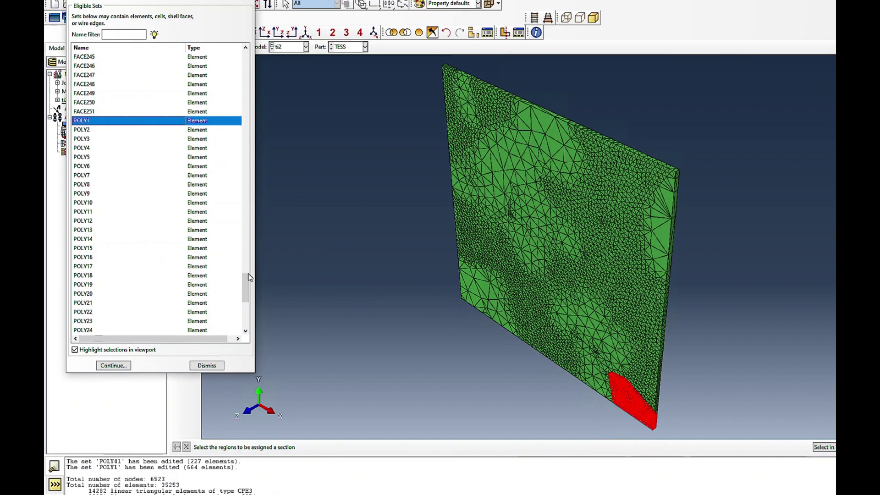
pyautogui.moveTo(246, 290); pyautogui.dragTo(246, 315)
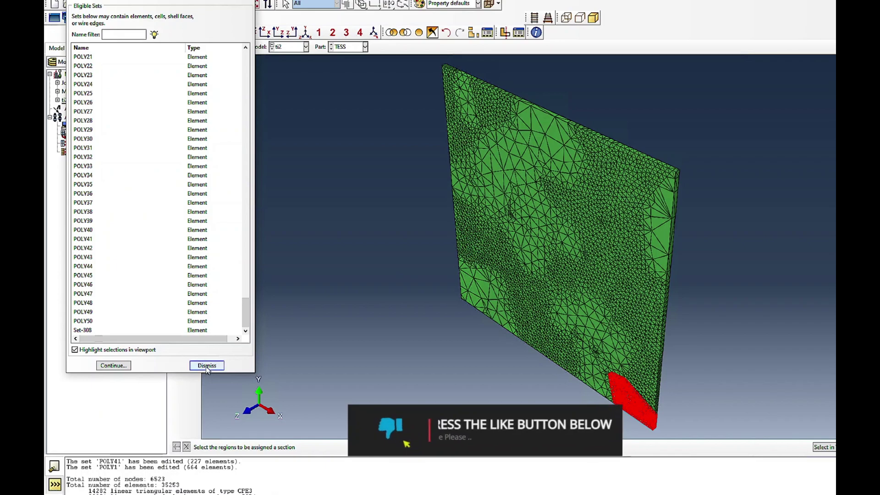
pyautogui.scroll(13, 128, 229)
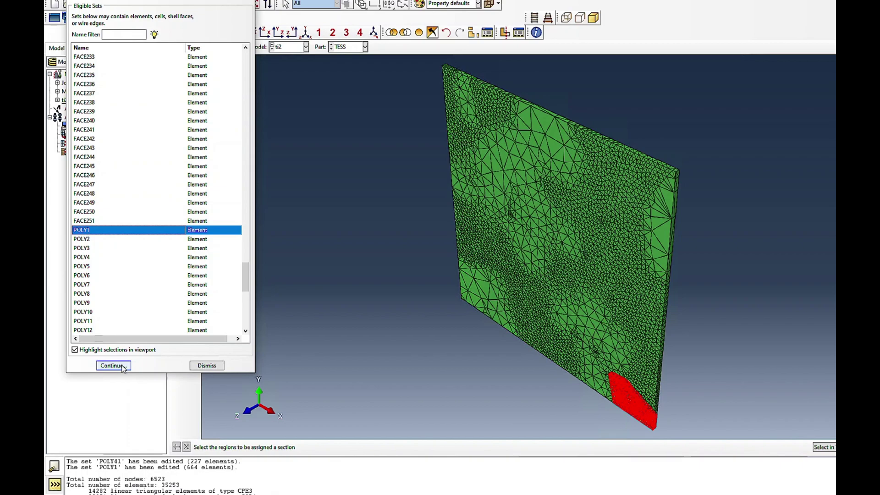
# Assign Section-1 (Material-1) to the POLY1 grain set
pyautogui.click(113, 366)
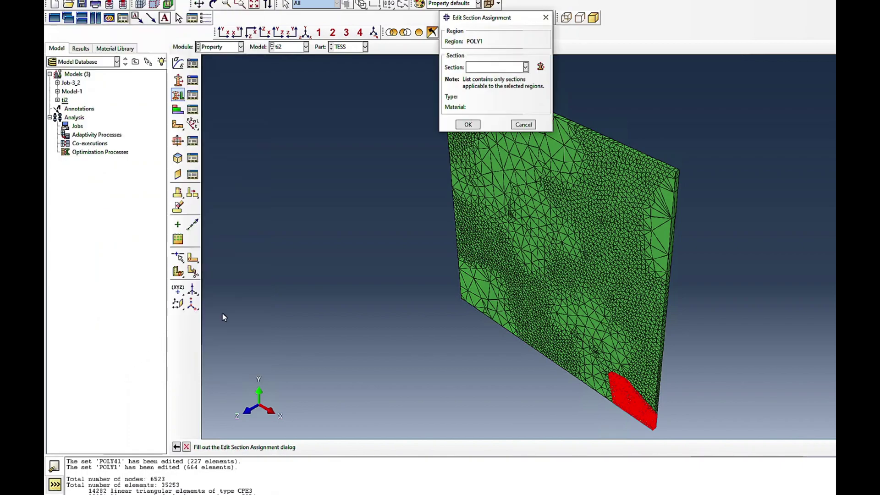
pyautogui.click(493, 67)
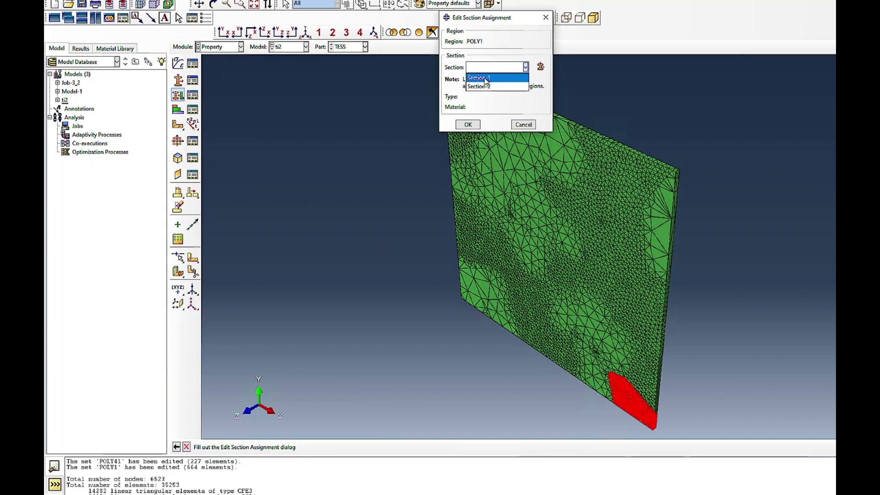
pyautogui.click(487, 79)
pyautogui.click(467, 126)
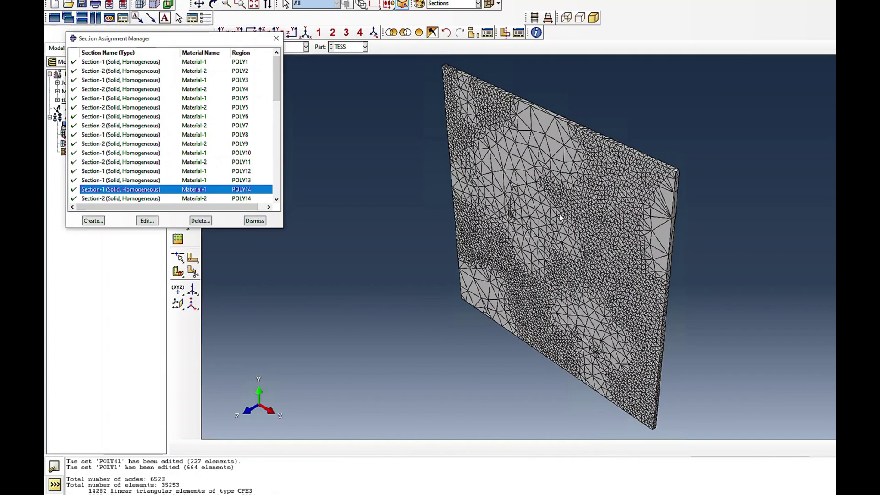
pyautogui.doubleClick(190, 127)
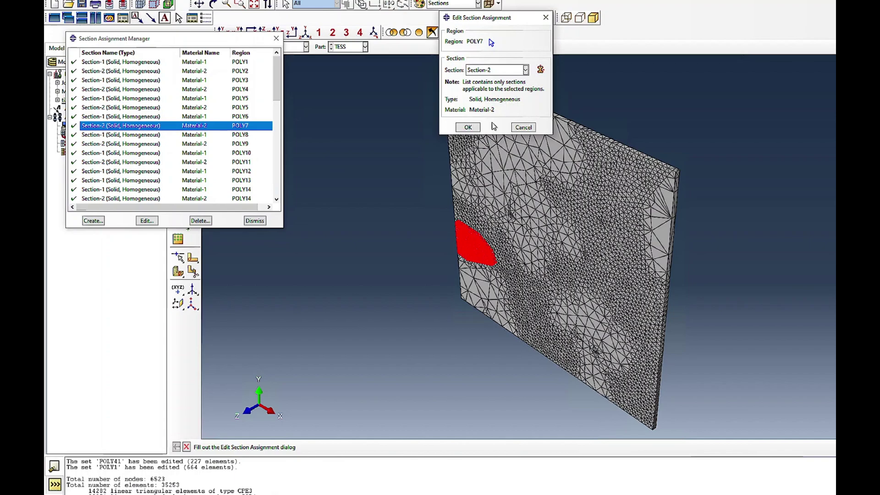
pyautogui.click(468, 127)
pyautogui.doubleClick(256, 162)
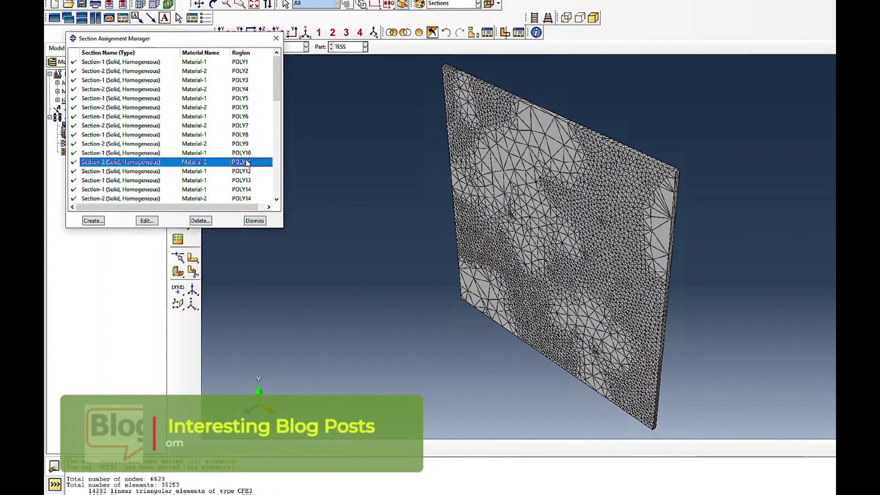
pyautogui.click(468, 127)
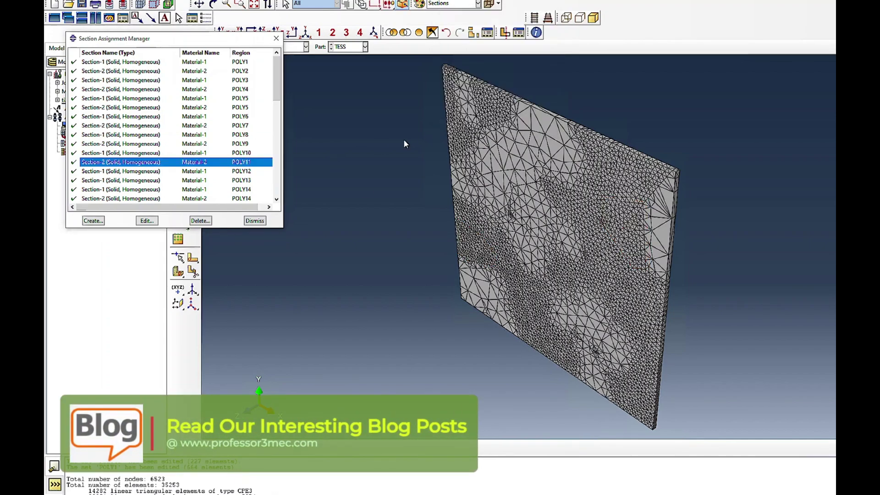
pyautogui.doubleClick(193, 116)
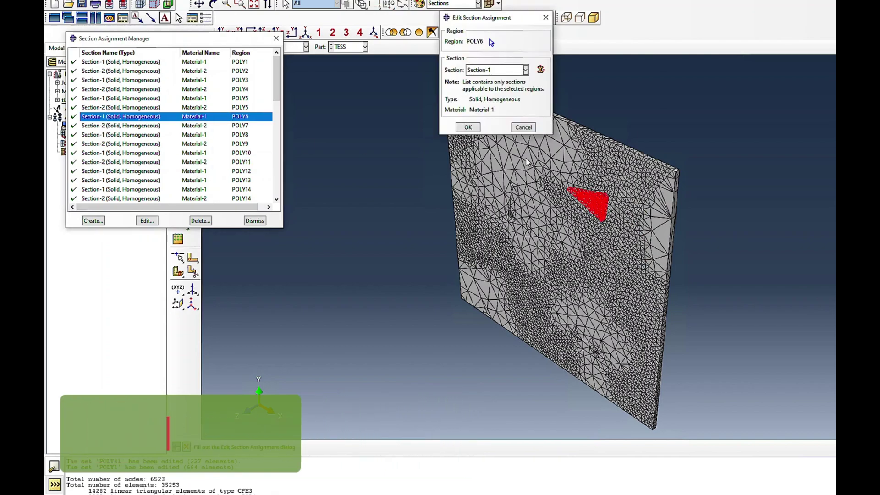
pyautogui.click(468, 127)
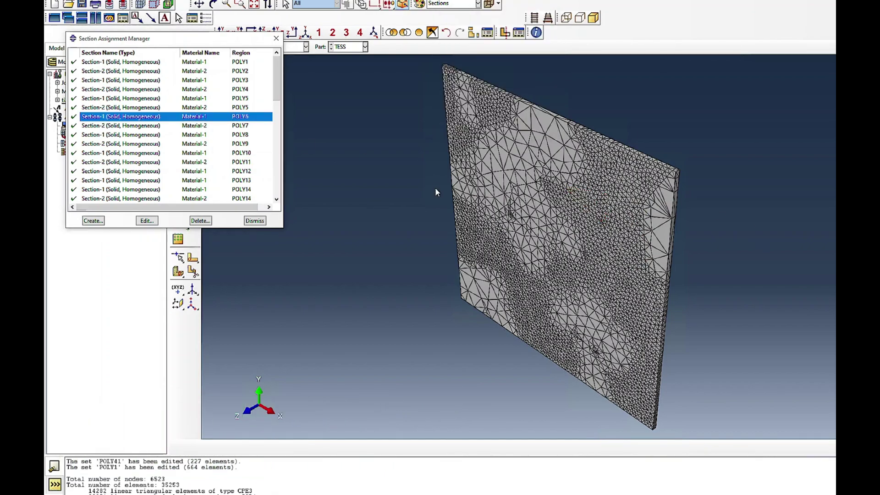